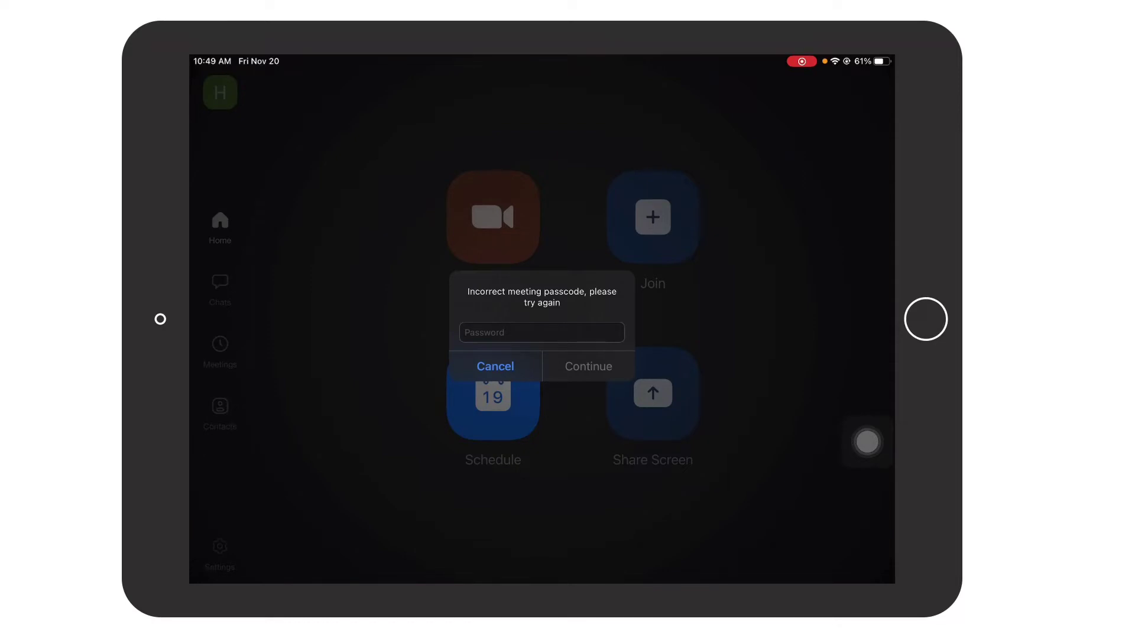
Cancel Zoom's 'Incorrect meeting passcode' alert
click(495, 367)
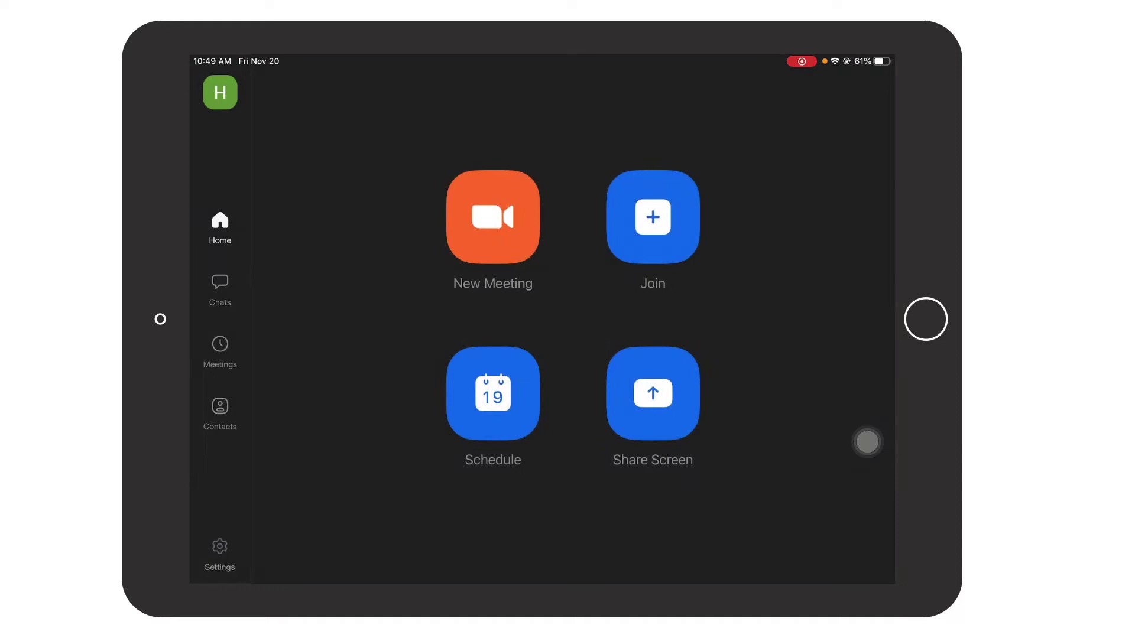
Leave Zoom for the home screen and open Settings > Safari > Advanced
key(super+h)
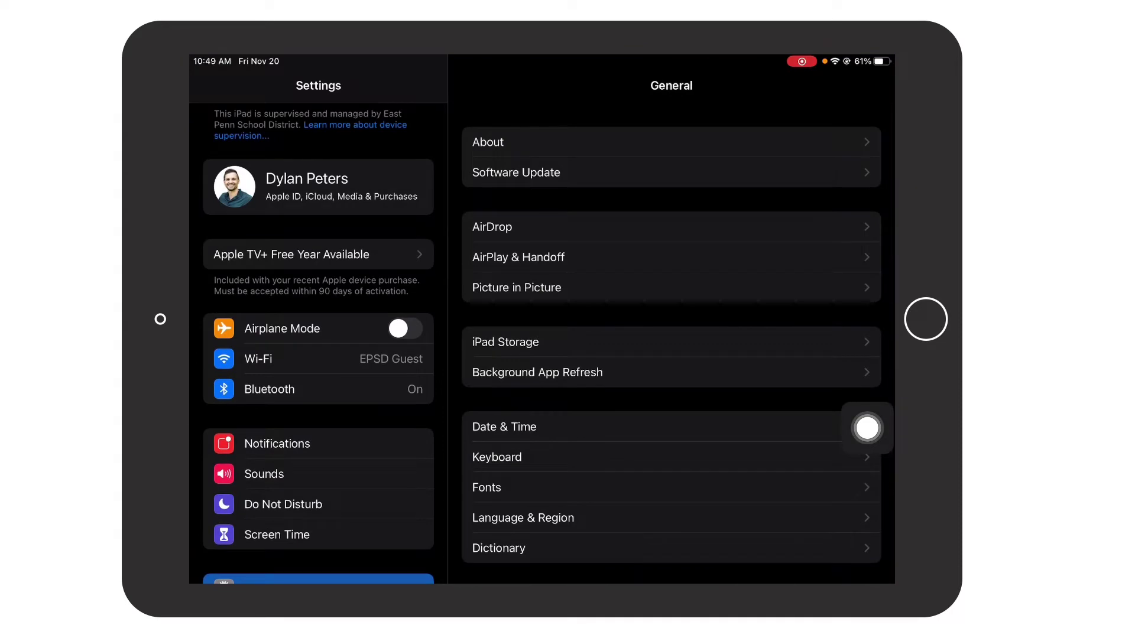
scroll(318, 355, down, 5)
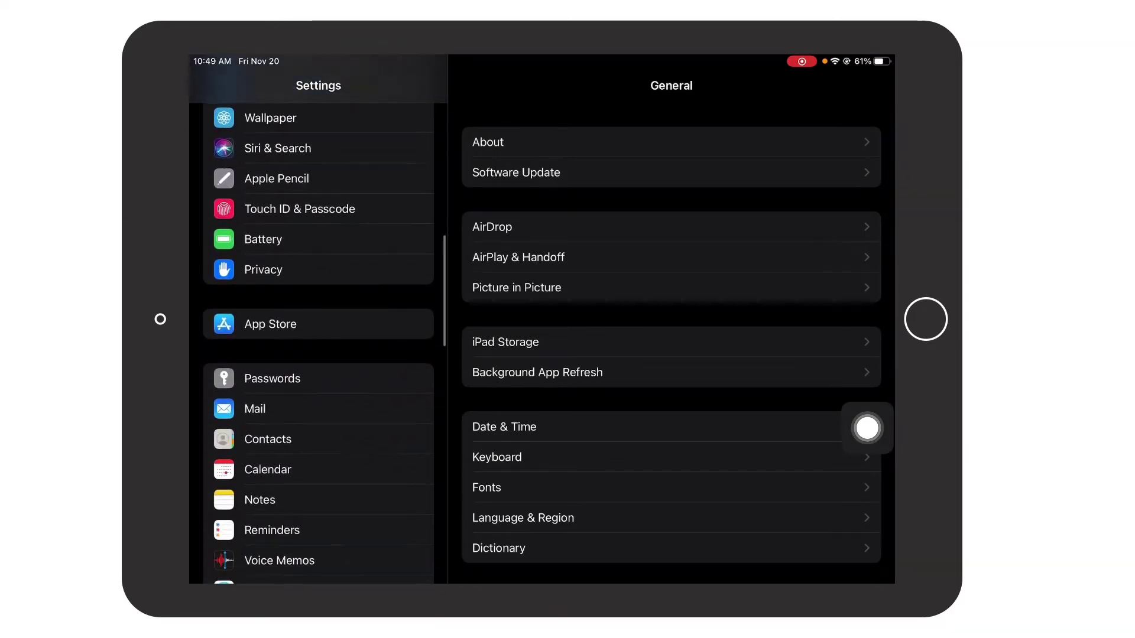
click(259, 372)
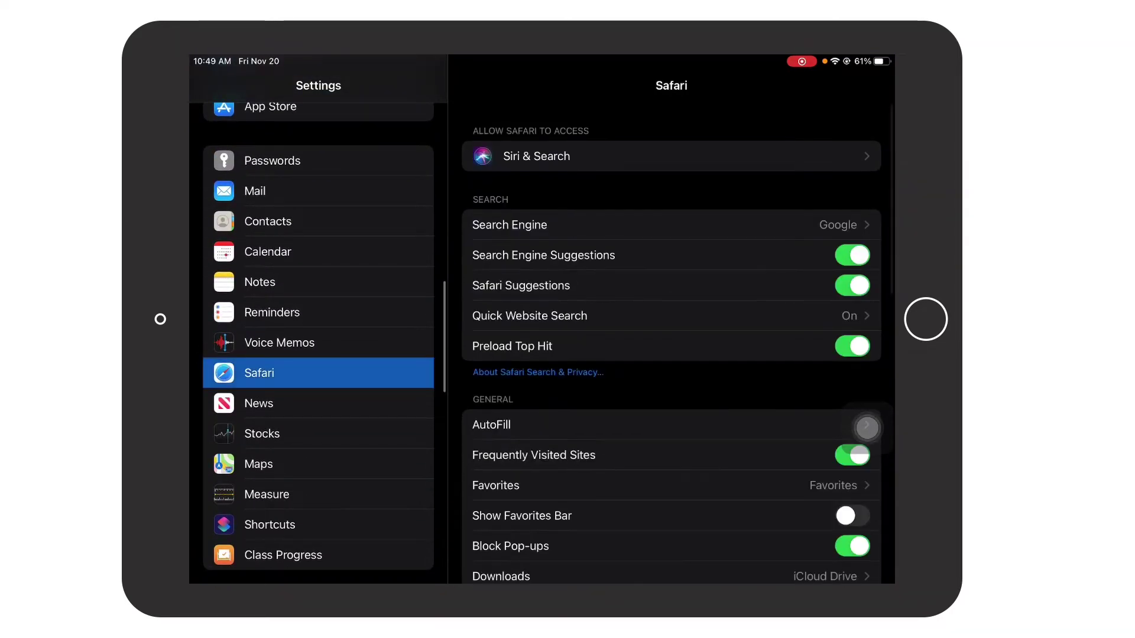
scroll(867, 428, down, 3)
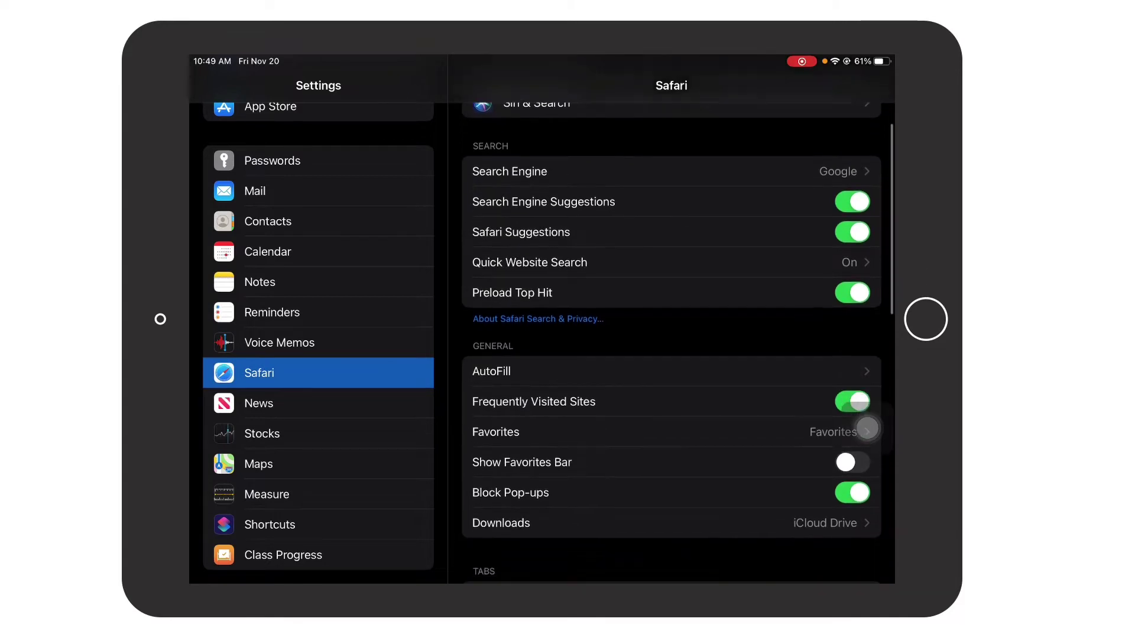
scroll(867, 427, down, 5)
scroll(866, 427, down, 5)
scroll(866, 428, down, 5)
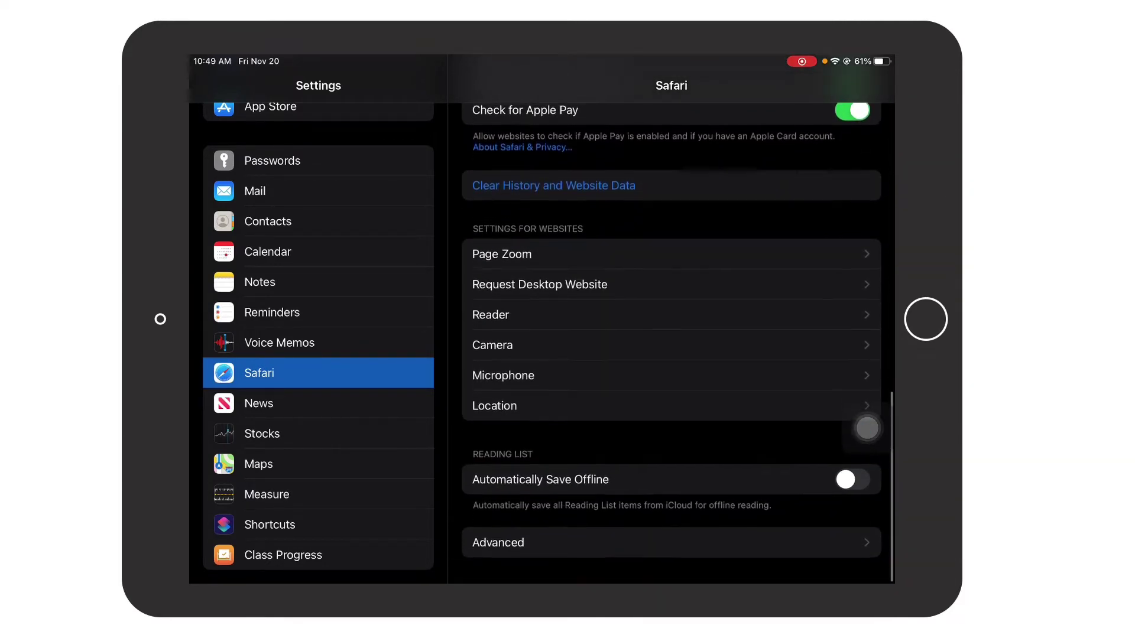
click(532, 543)
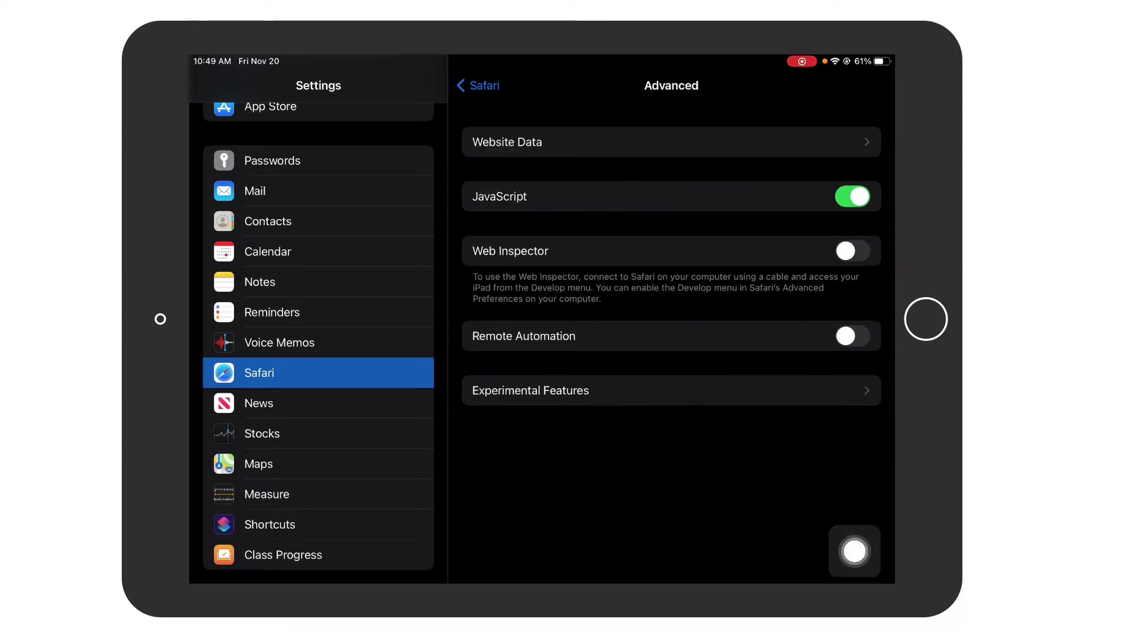
Search Safari's Website Data for 'zoom', delete the zoom.us entry, and return home
click(670, 142)
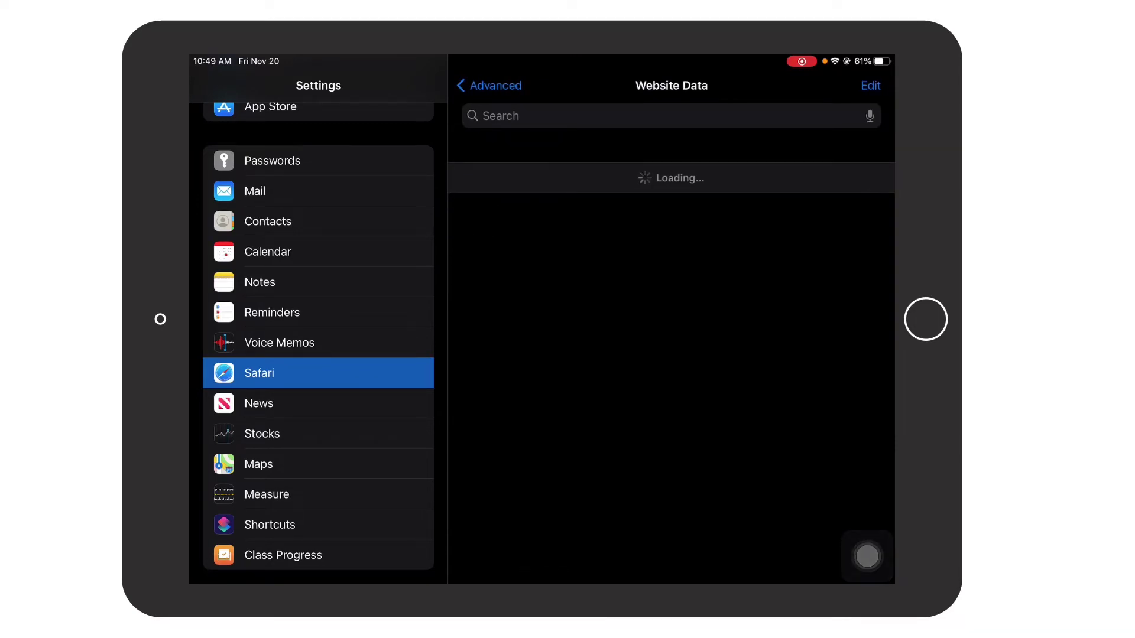
click(671, 116)
text(zoo)
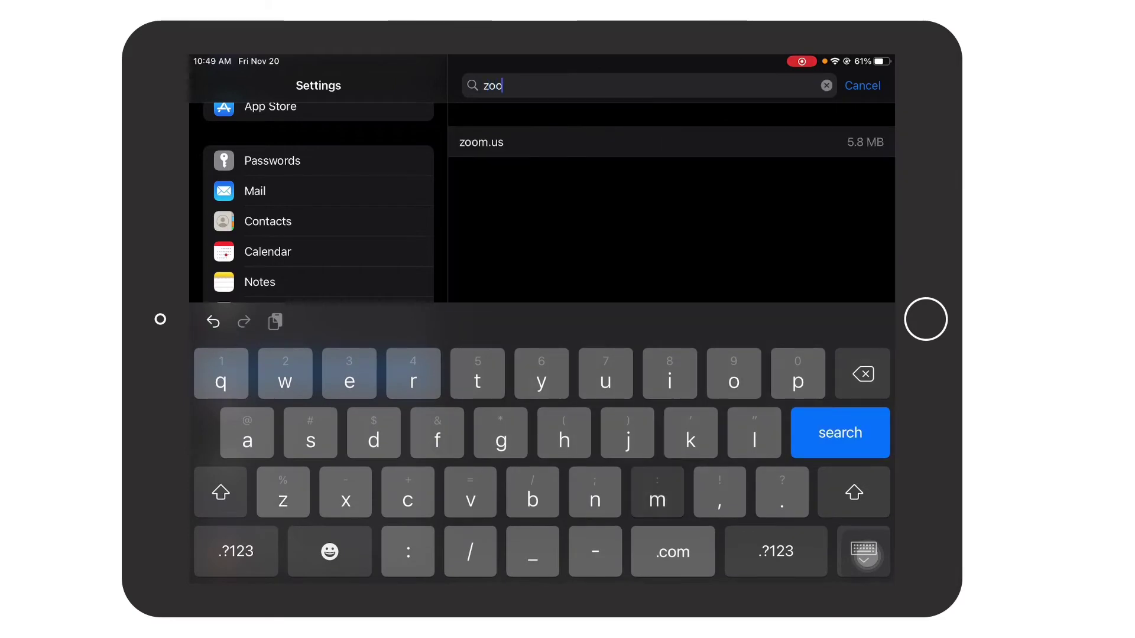
text(m)
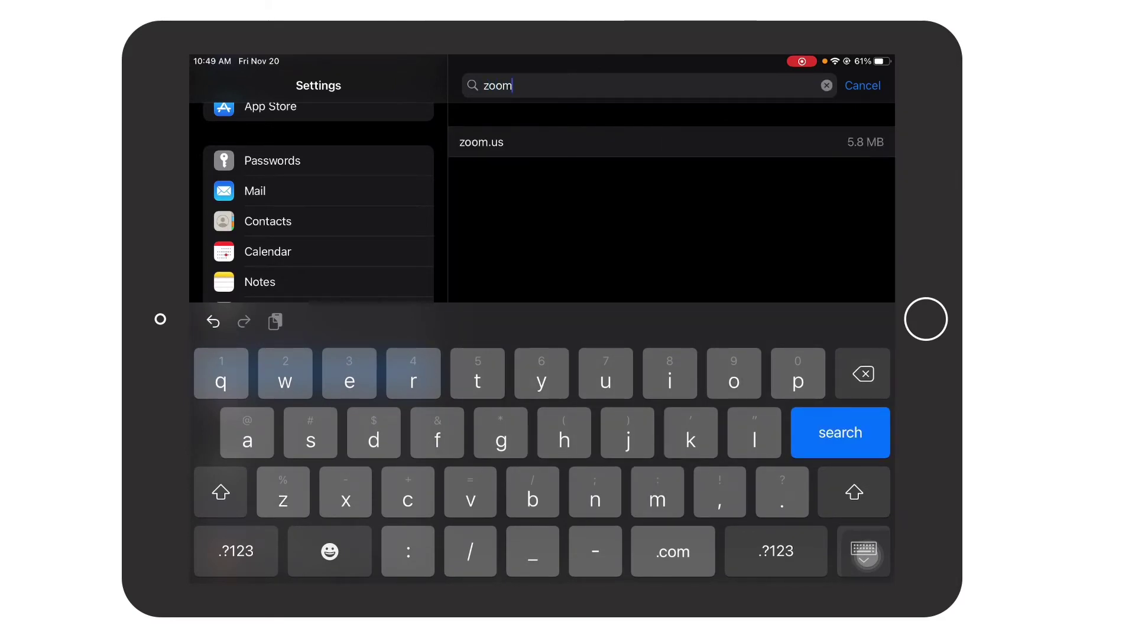
click(863, 551)
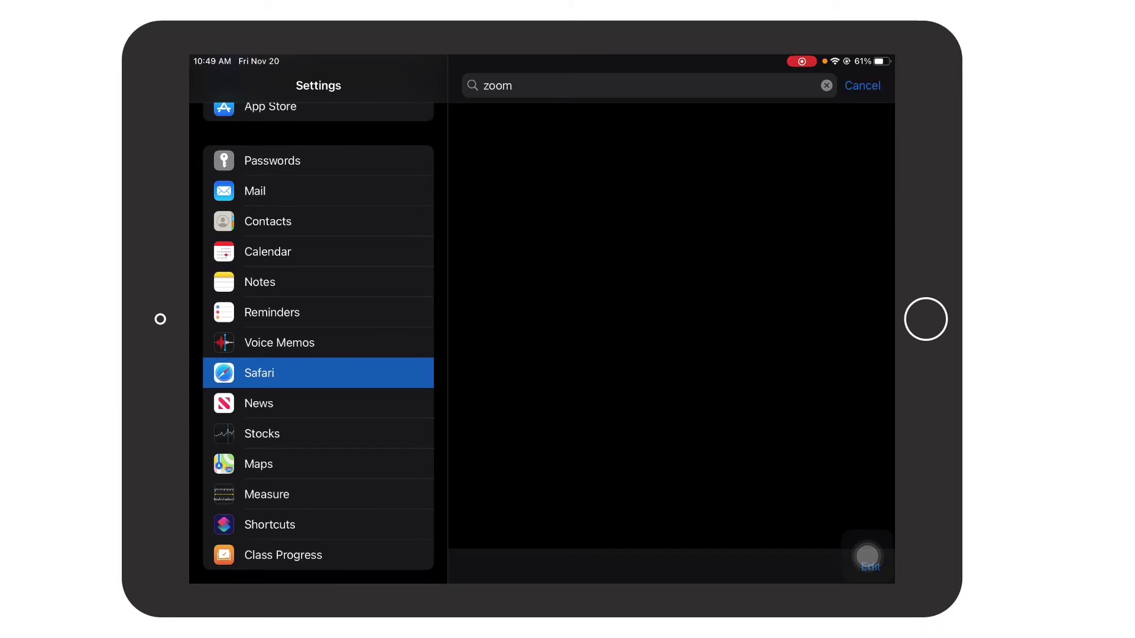
click(926, 320)
click(598, 540)
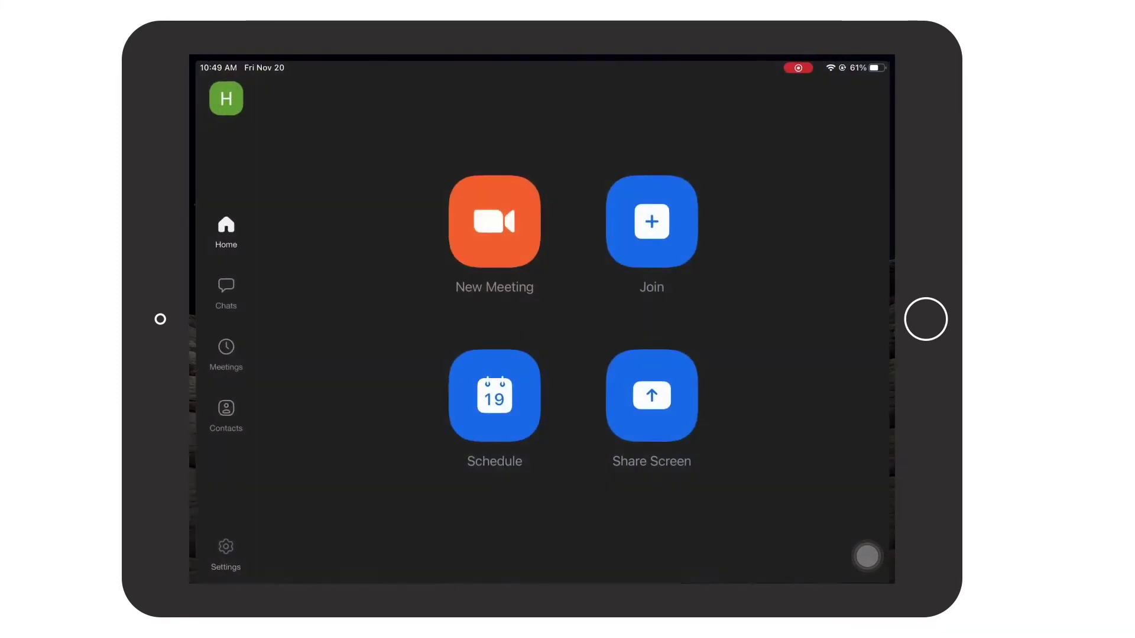
click(652, 218)
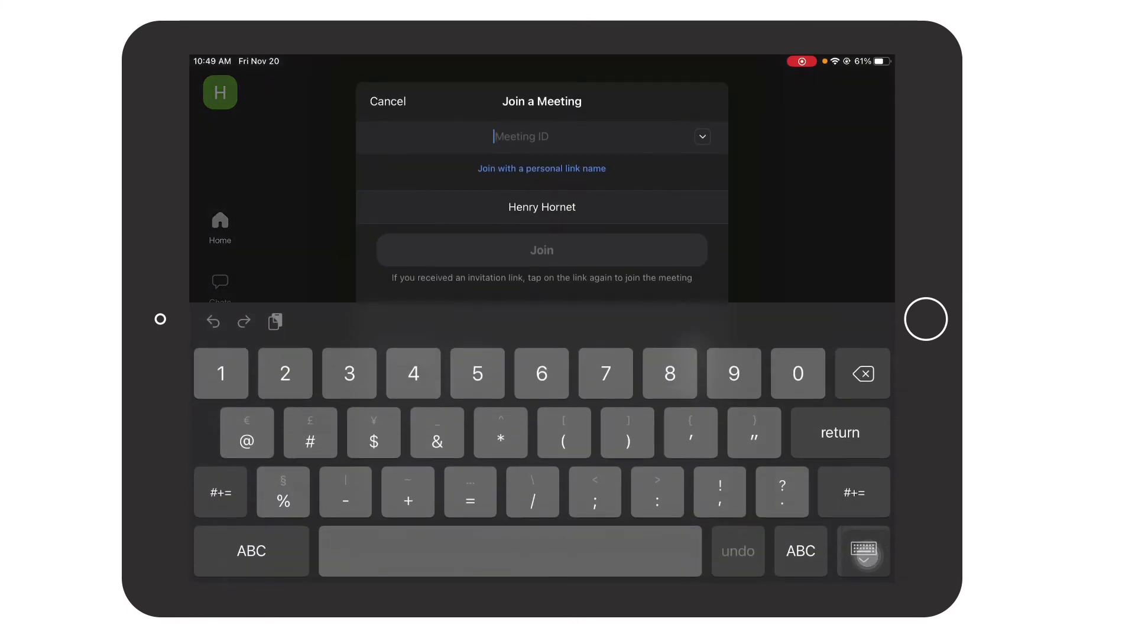
click(699, 134)
click(699, 369)
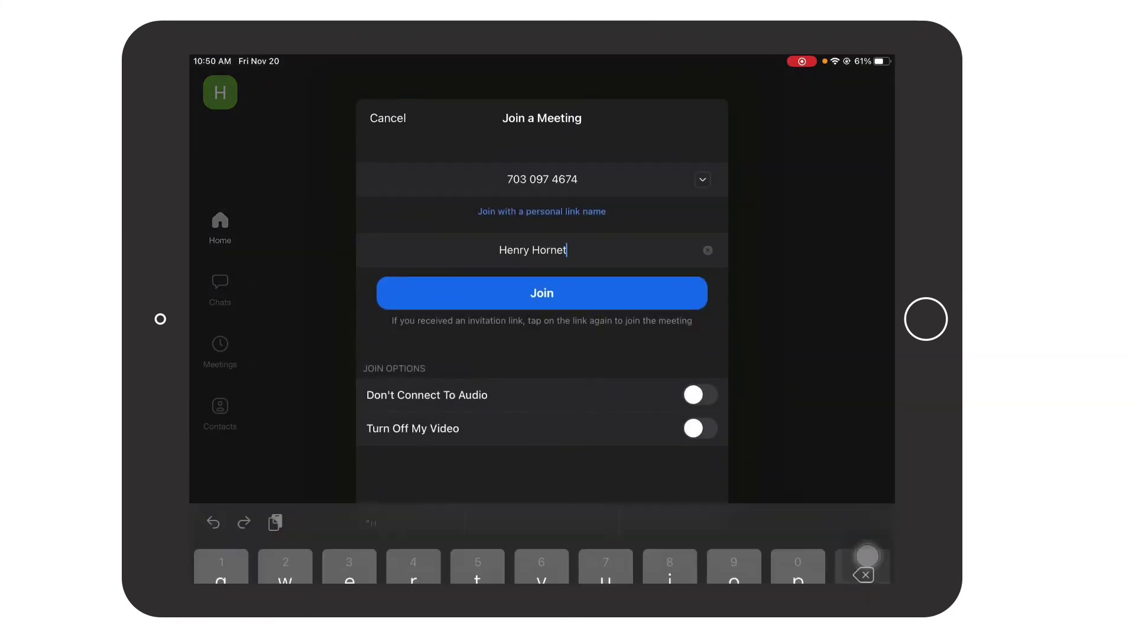
click(388, 125)
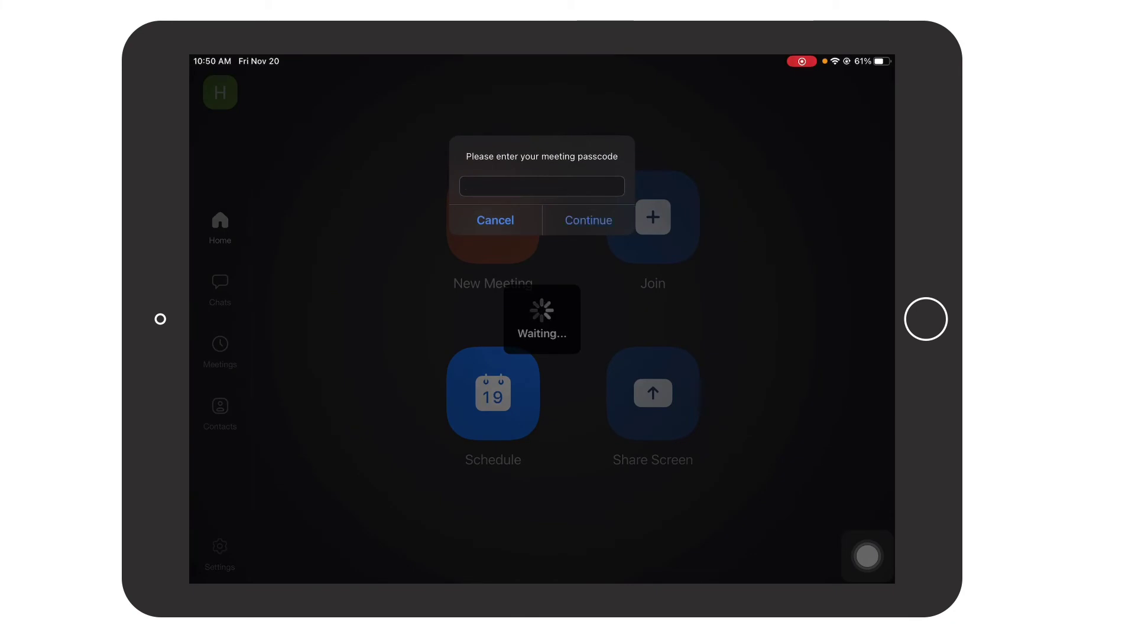
click(588, 220)
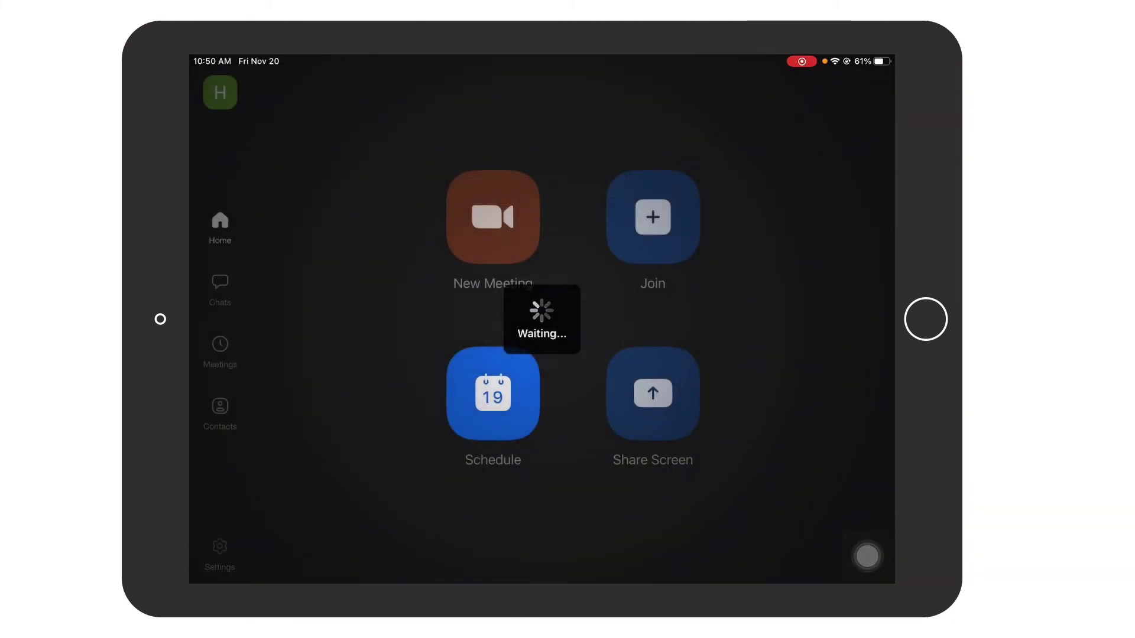